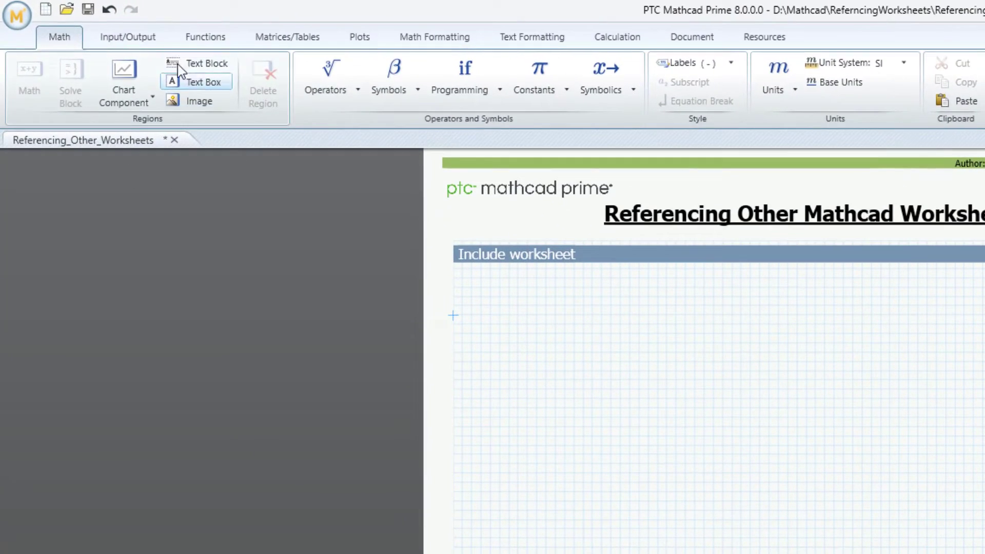
Switch to the Input/Output ribbon tab to reveal the Include Worksheet command.
click(88, 25)
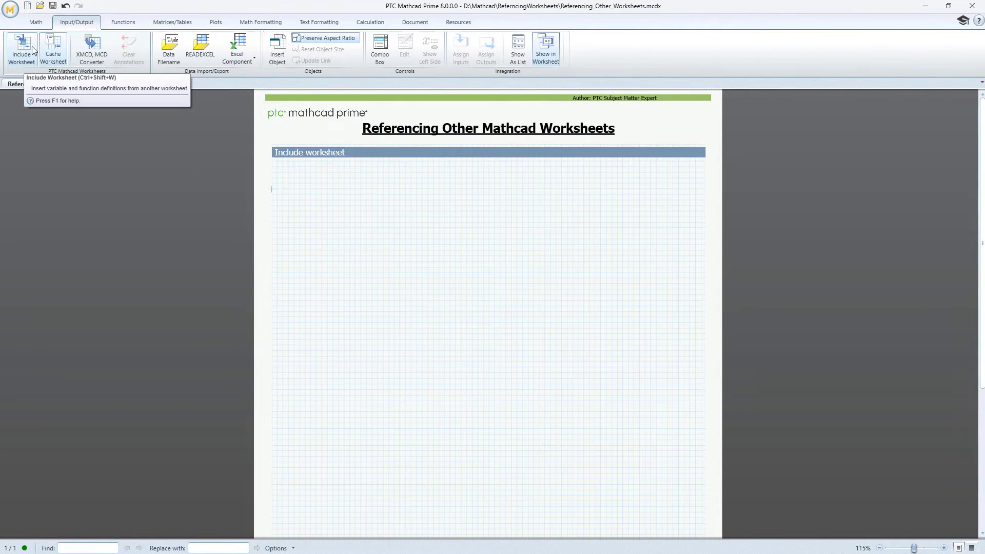
Switch back to the Math ribbon tab.
click(36, 22)
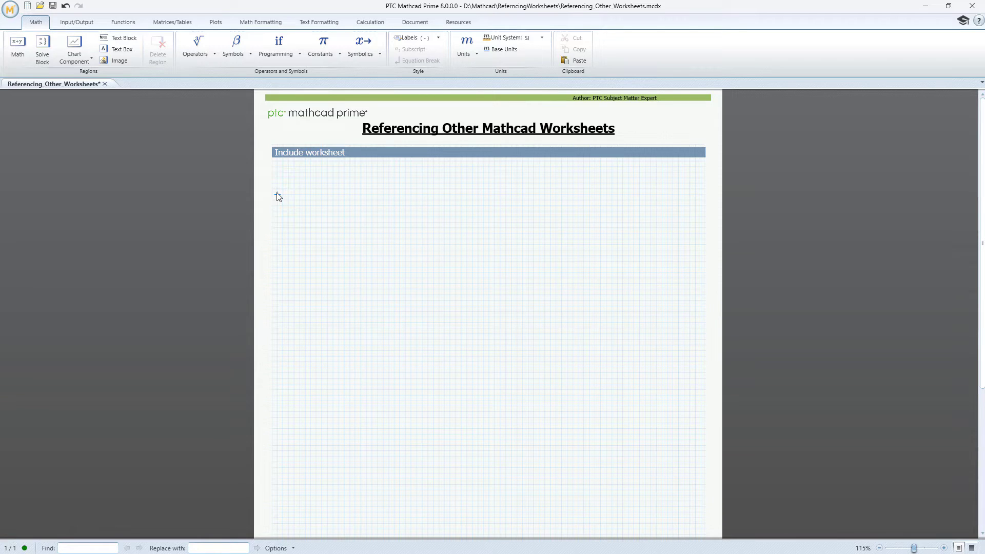
Insert an include region referencing Include_Worksheet_1.mcdx under the Include worksheet heading.
key(ctrl+shift+w)
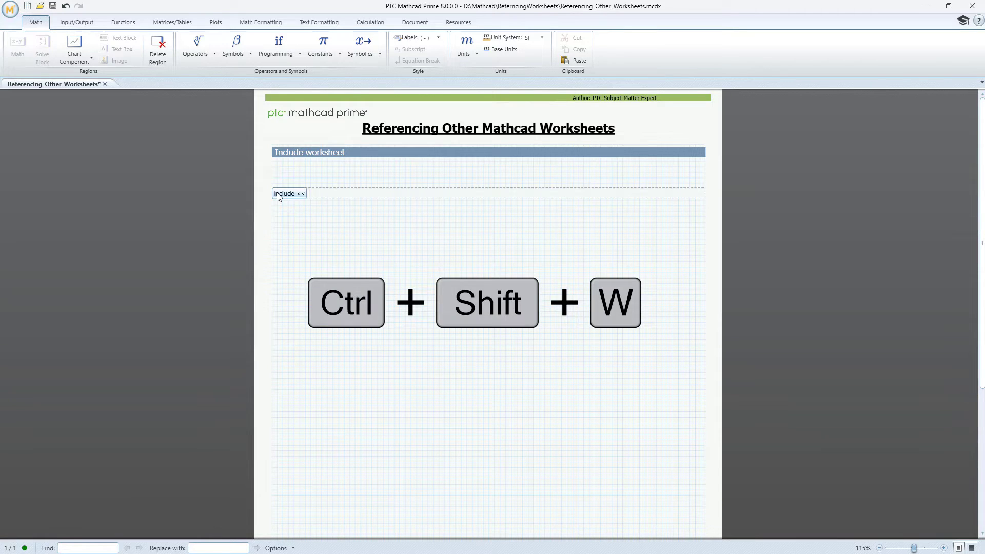
click(280, 194)
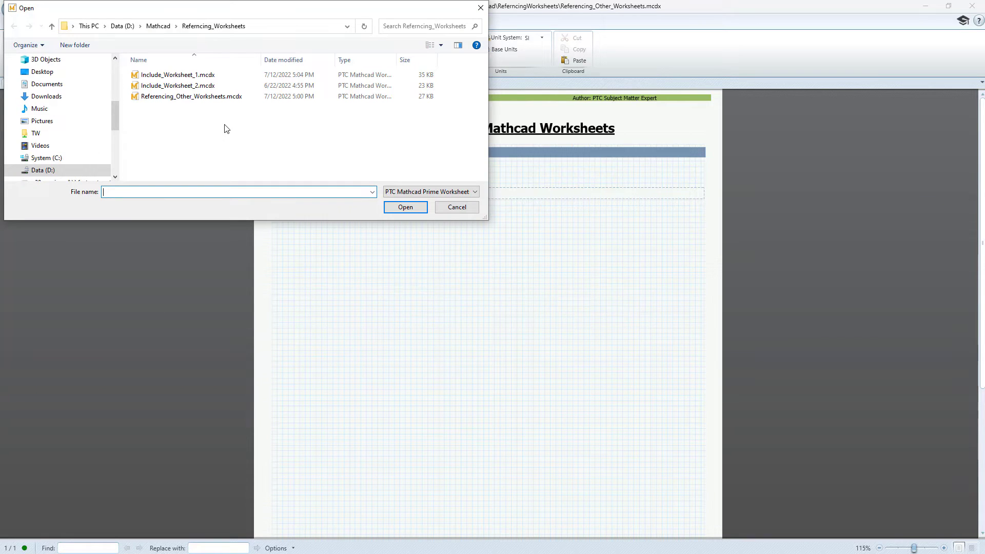
click(208, 76)
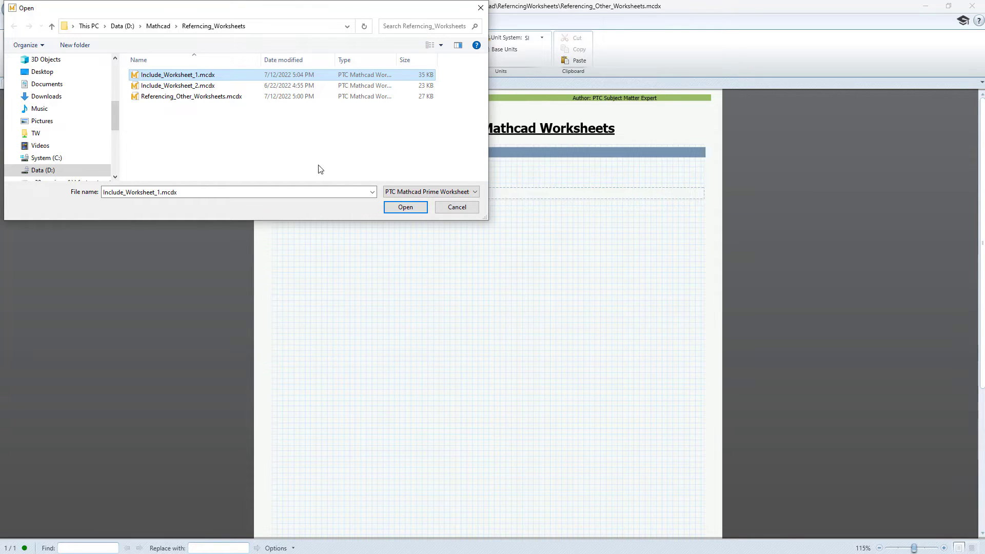
click(401, 210)
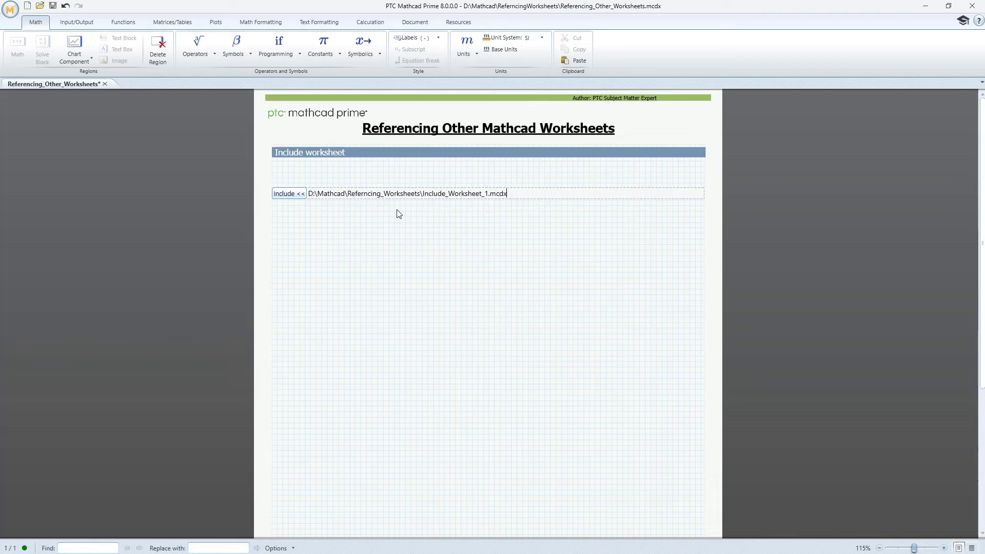
click(279, 231)
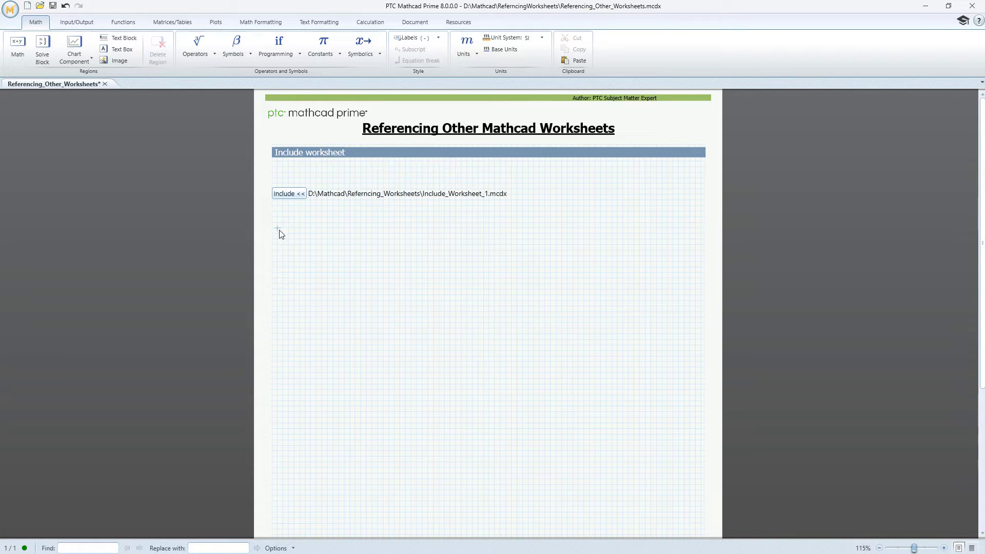
Open Include_Worksheet_1.mcdx in its own tab and inspect the definitions of M and G.
click(40, 6)
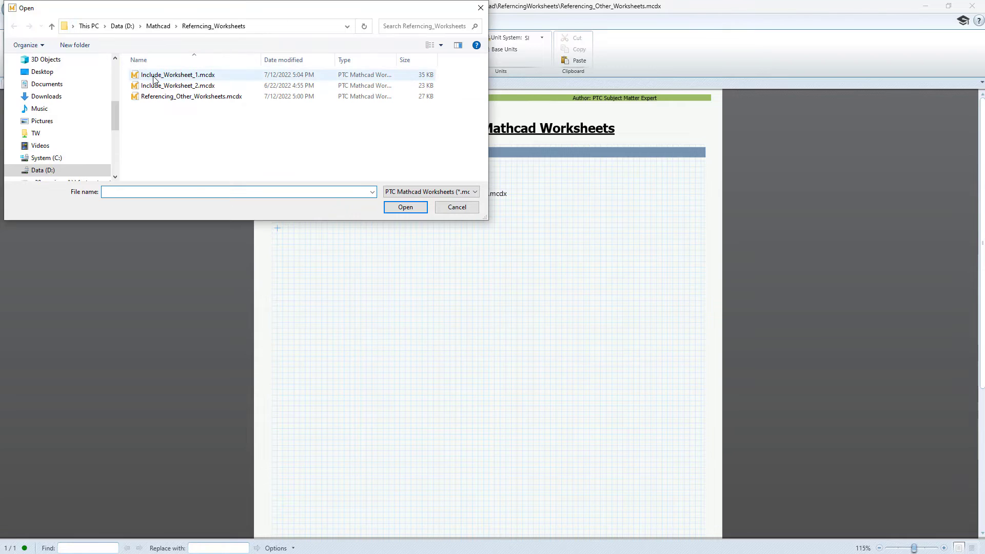
double_click(153, 75)
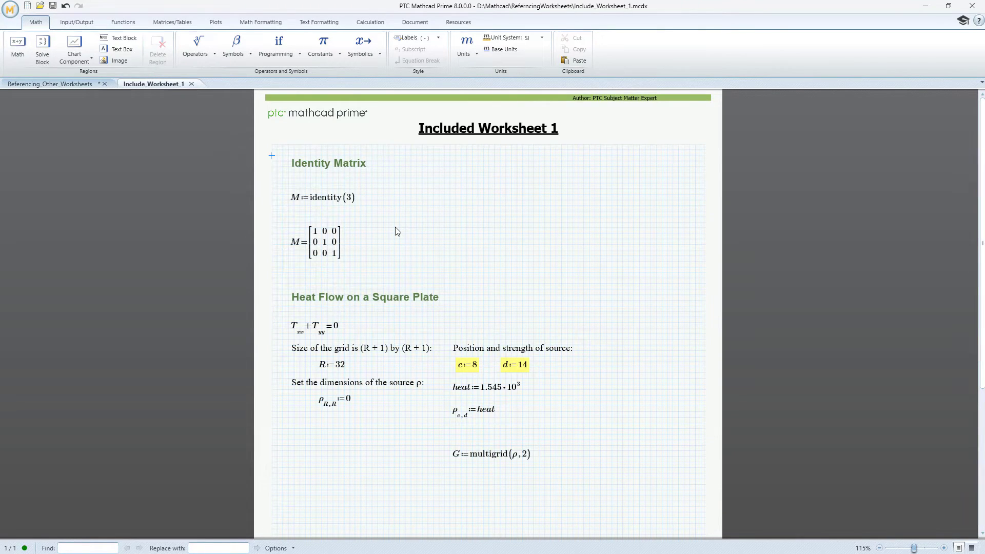
click(291, 201)
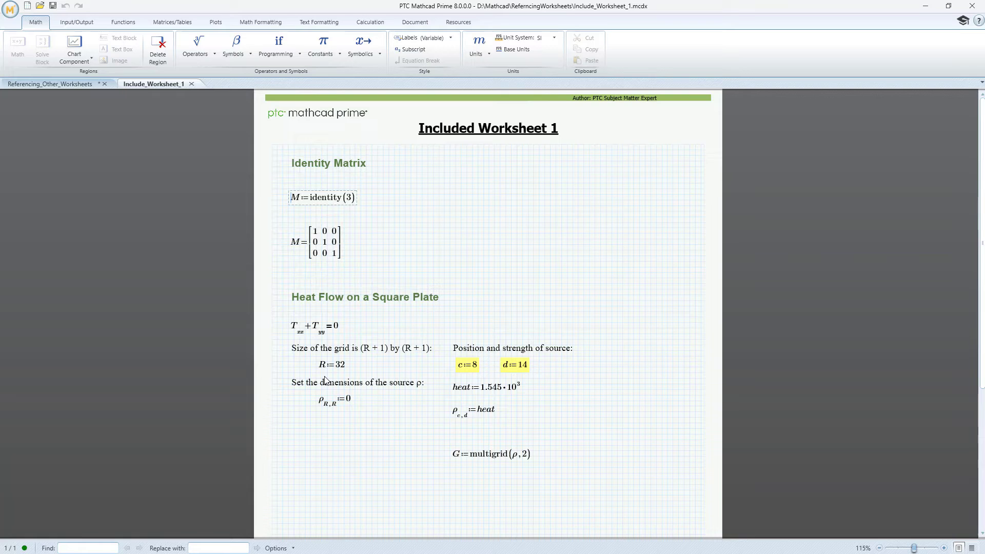
click(454, 458)
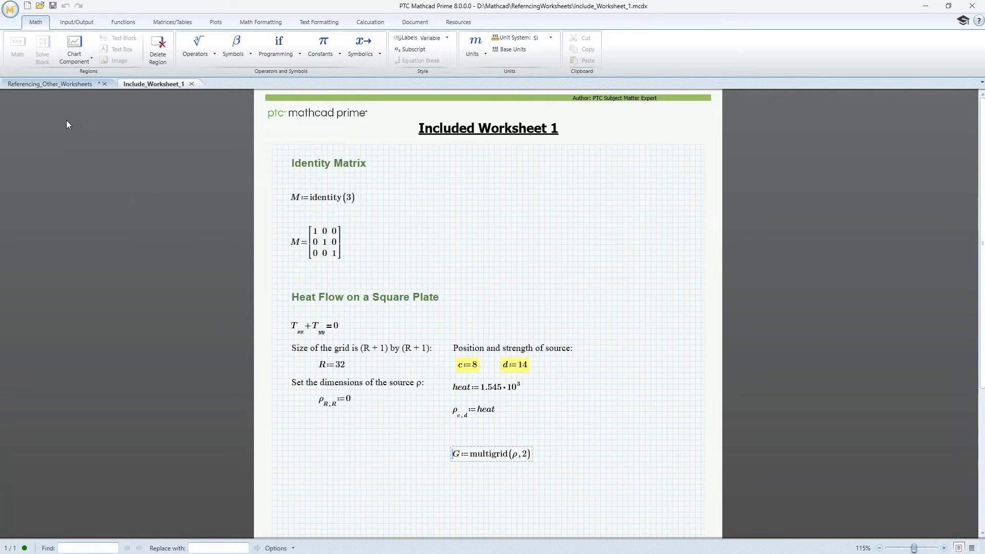
In Referencing_Other_Worksheets, evaluate M= below the include region to show the 3×3 identity matrix.
click(62, 85)
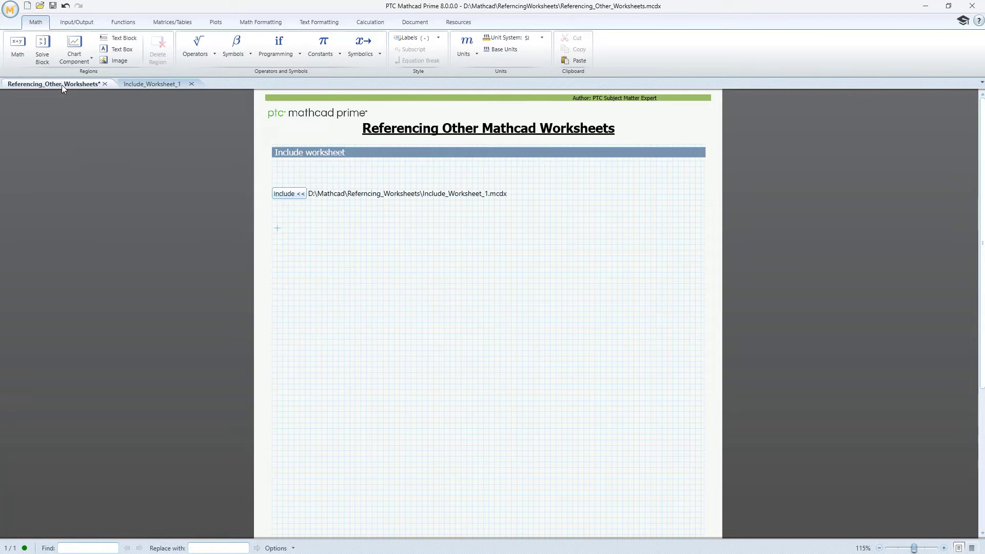
click(279, 234)
text(M)
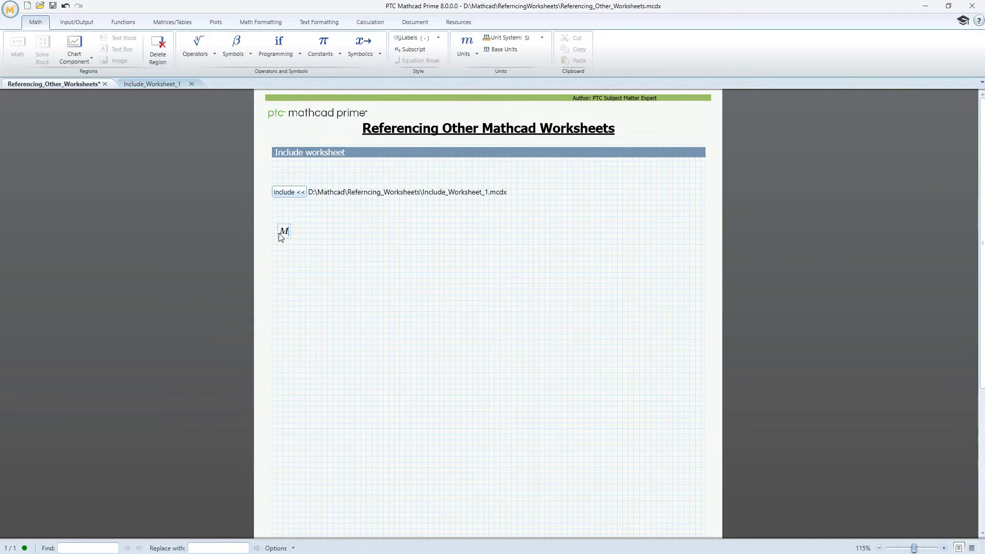
text(=)
click(326, 270)
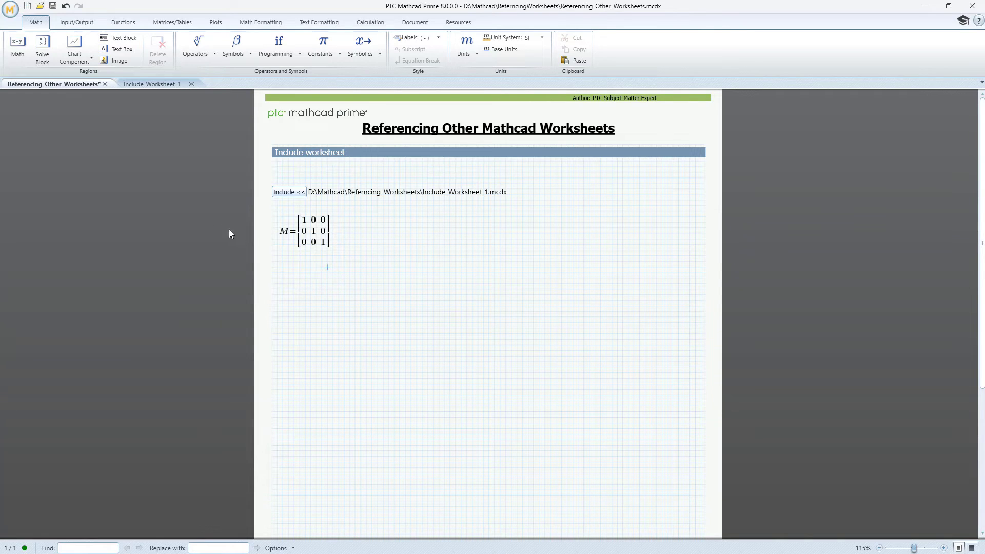
Change M to identity(4) in Include_Worksheet_1, save it, and return to the referencing worksheet.
click(165, 84)
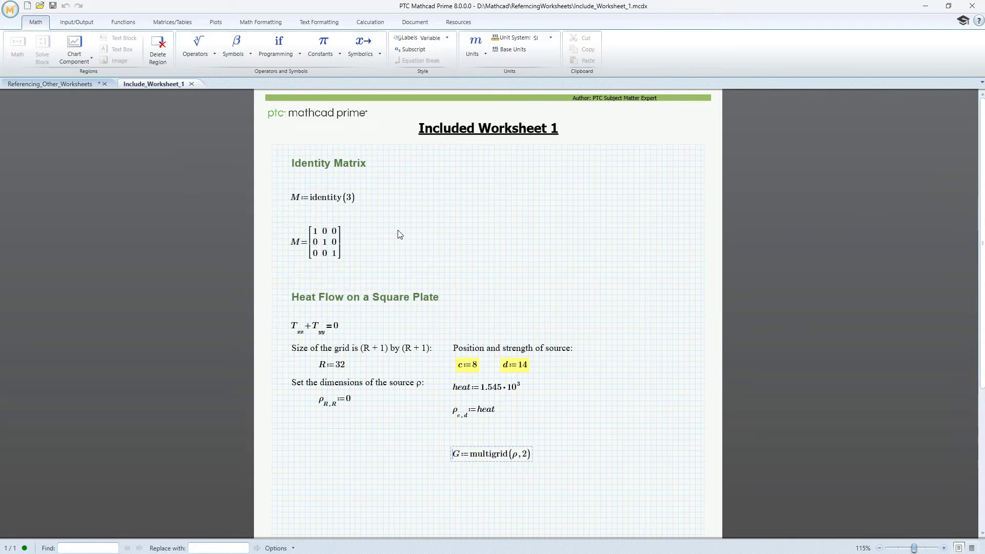
click(352, 199)
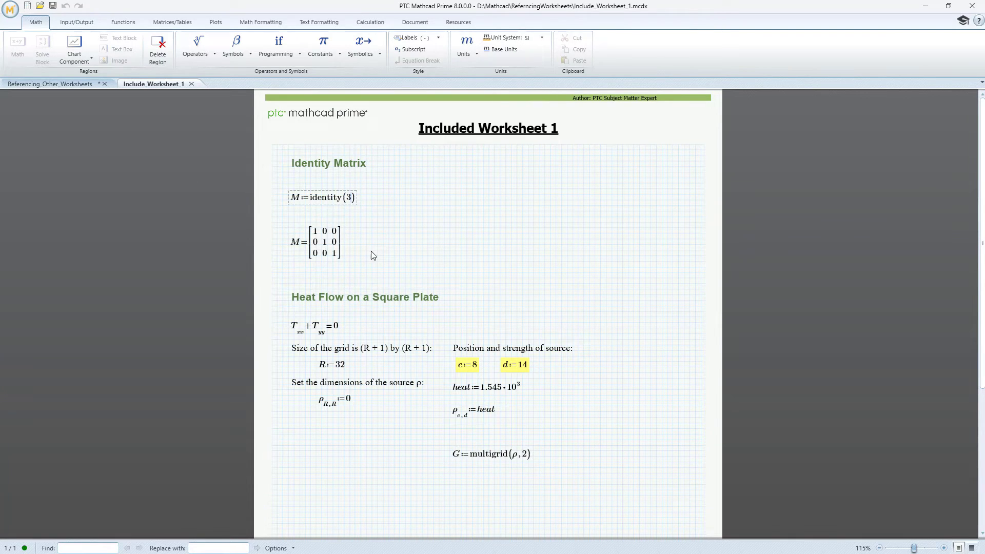
key(BackSpace)
text(4)
key(Return)
click(52, 6)
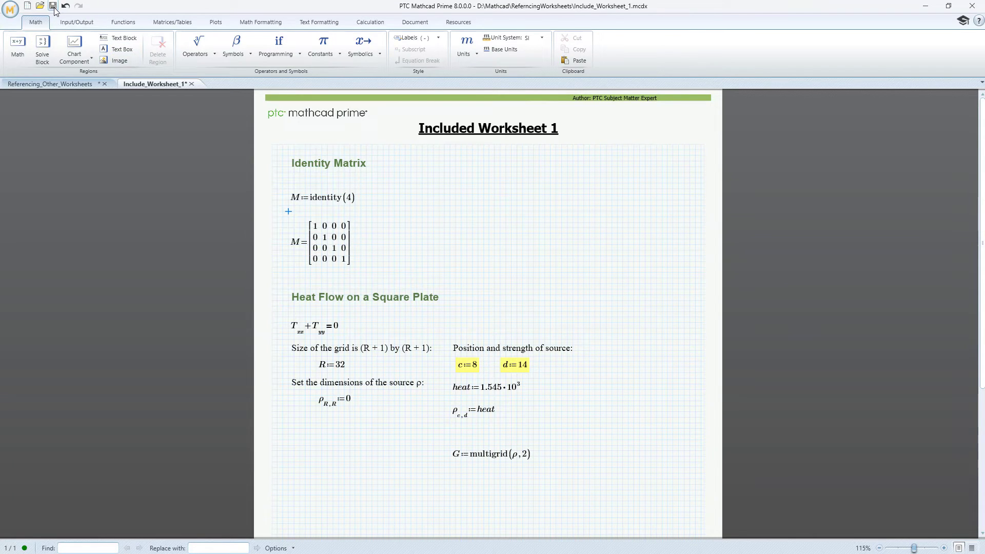
click(64, 84)
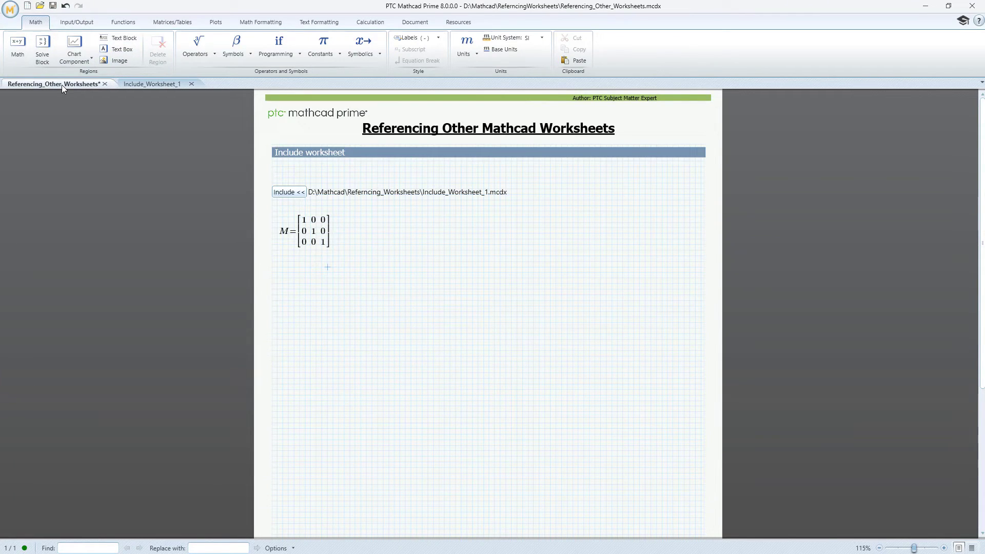
click(357, 261)
Recalculate the whole worksheet with Ctrl+F5 and save Referencing_Other_Worksheets.mcdx.
key(ctrl+F5)
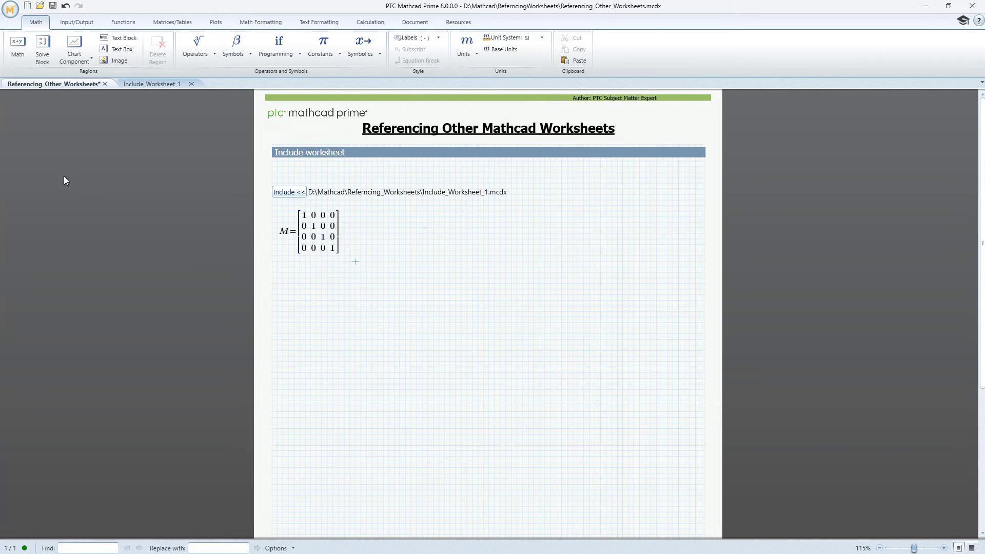
click(53, 7)
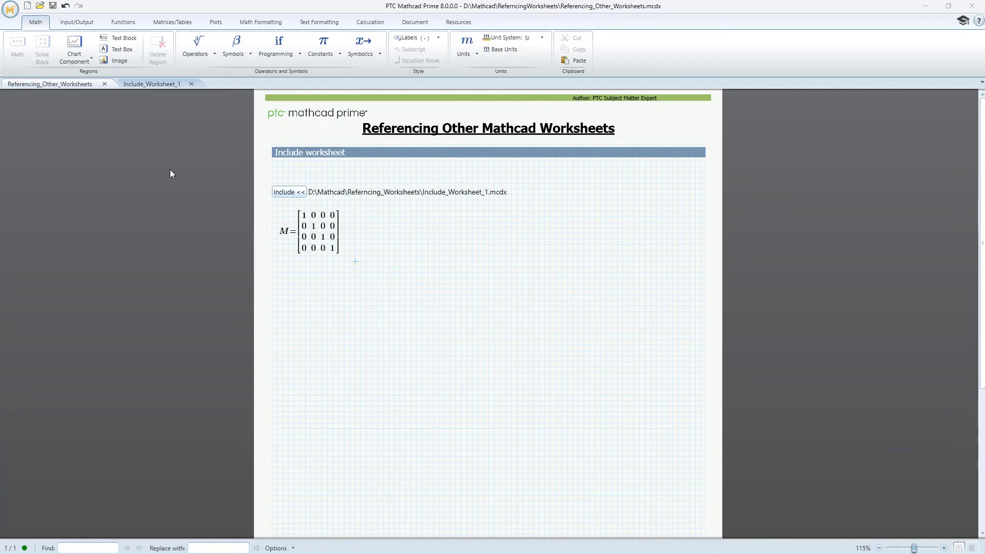
Close Include_Worksheet_1 and rename its file to Include_Worksheet_1000.mcdx from the Open dialog.
click(191, 84)
click(40, 6)
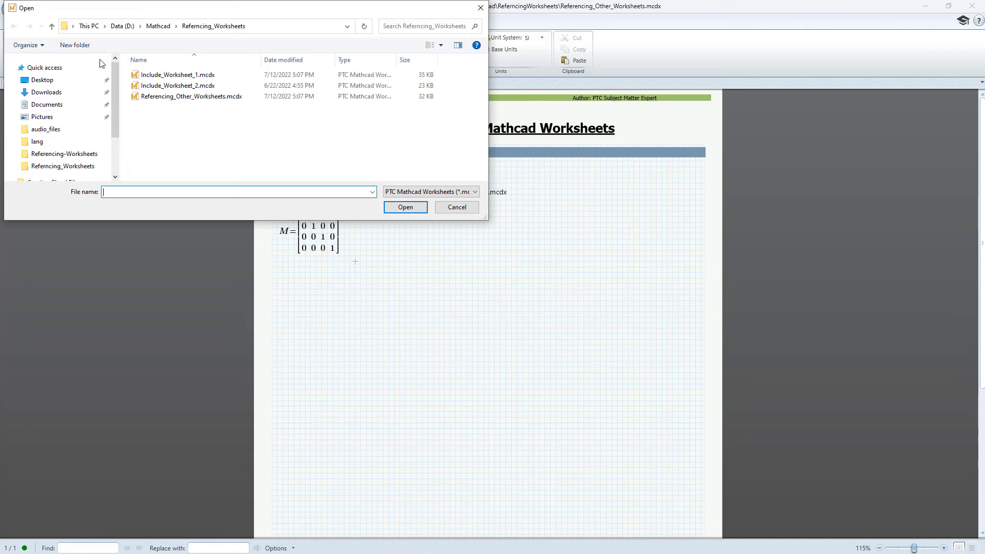
click(194, 77)
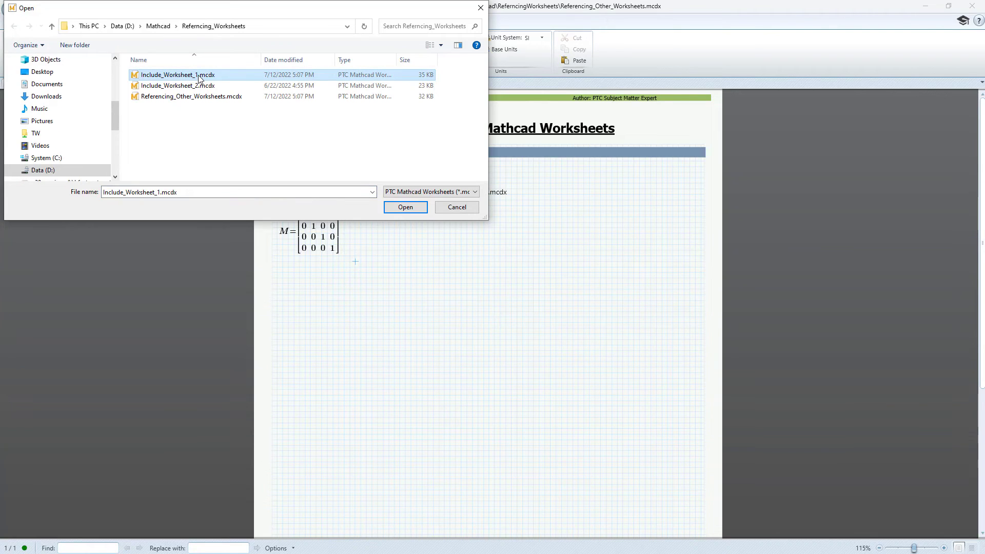
click(199, 77)
text(000)
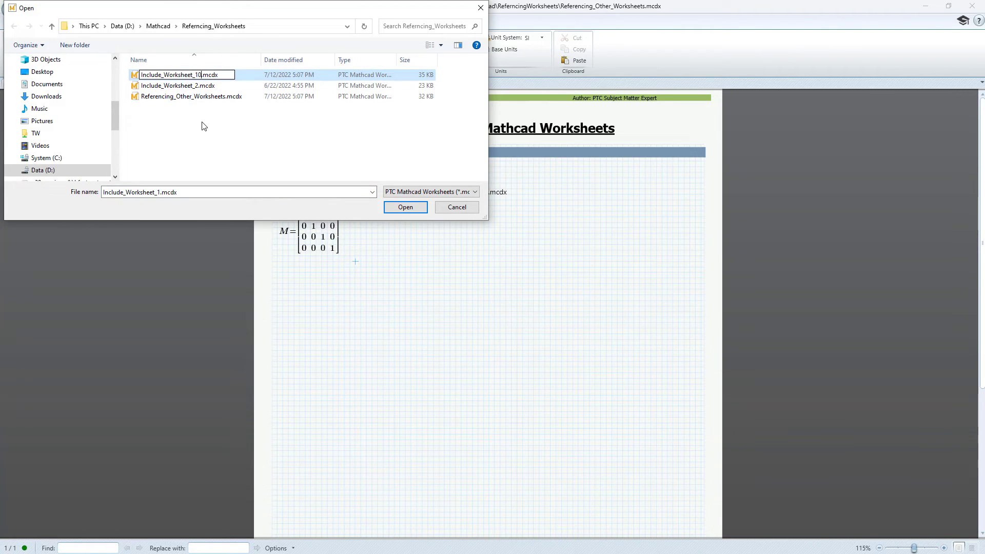
click(389, 169)
key(Return)
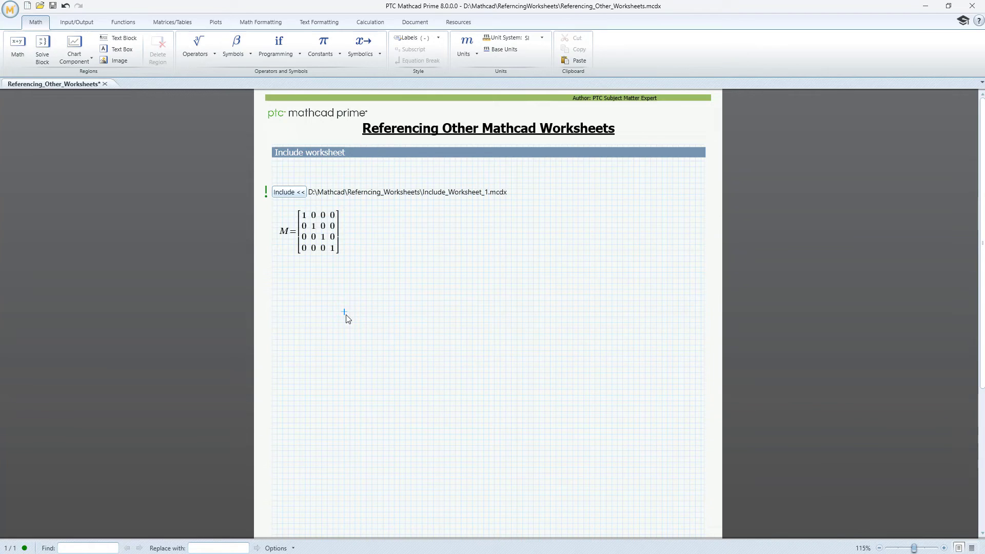
click(317, 197)
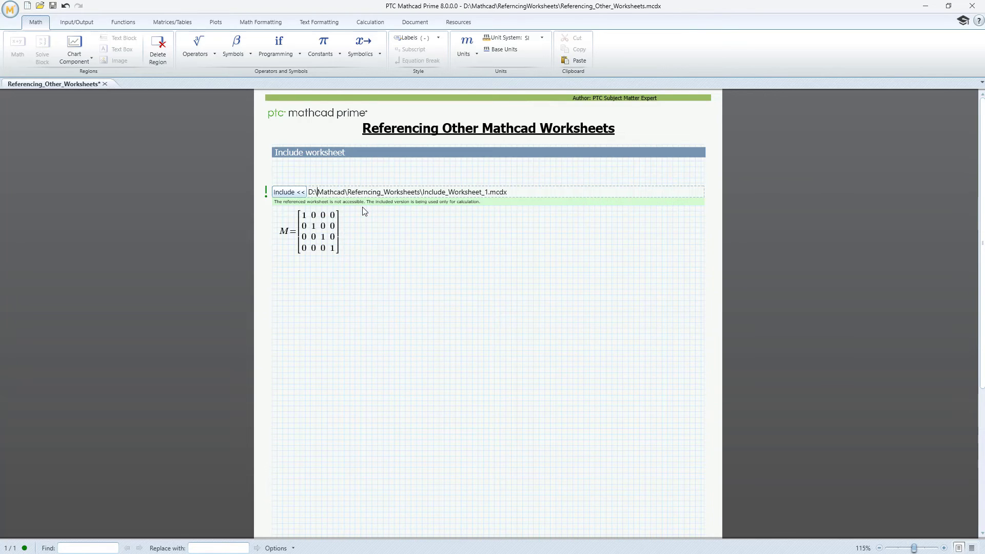
click(311, 297)
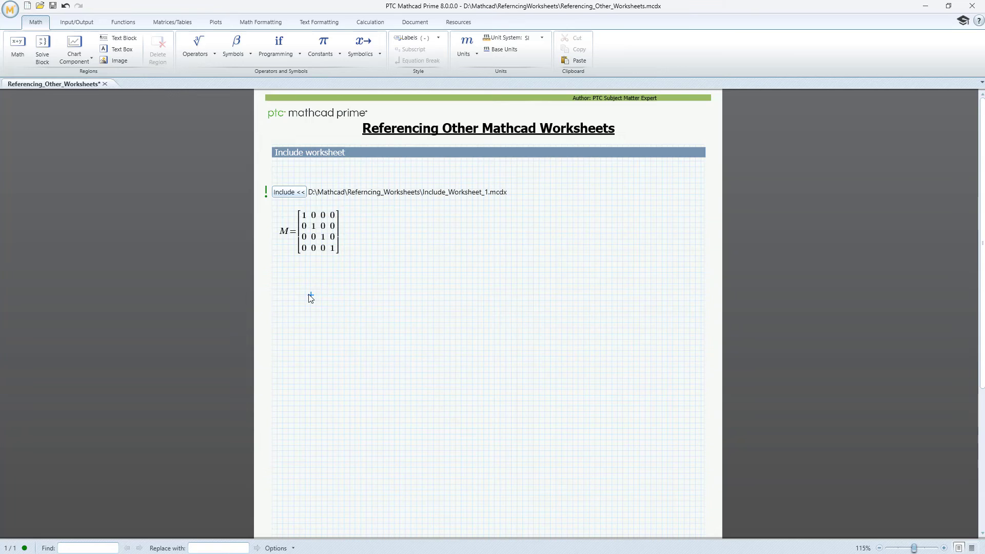
Insert a contour plot with G on the z-axis below M.
key(ctrl+2)
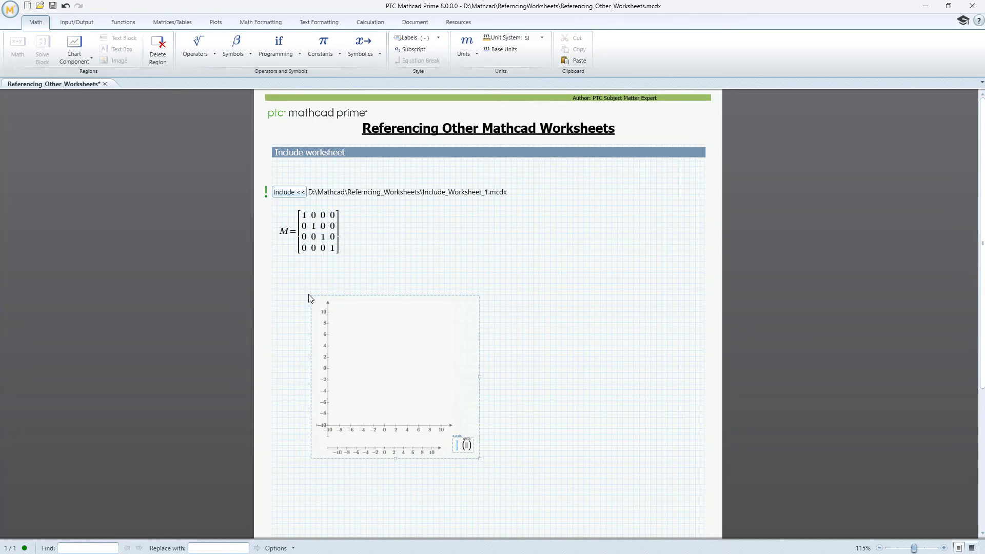
text(G)
click(429, 481)
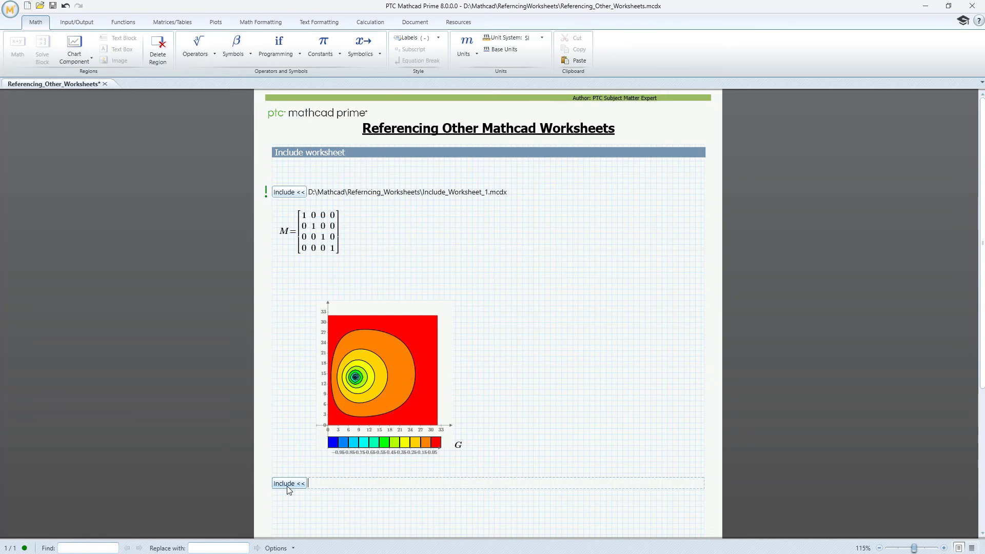
Include Include_Worksheet_2.mcdx in the new include region below the plot.
click(288, 485)
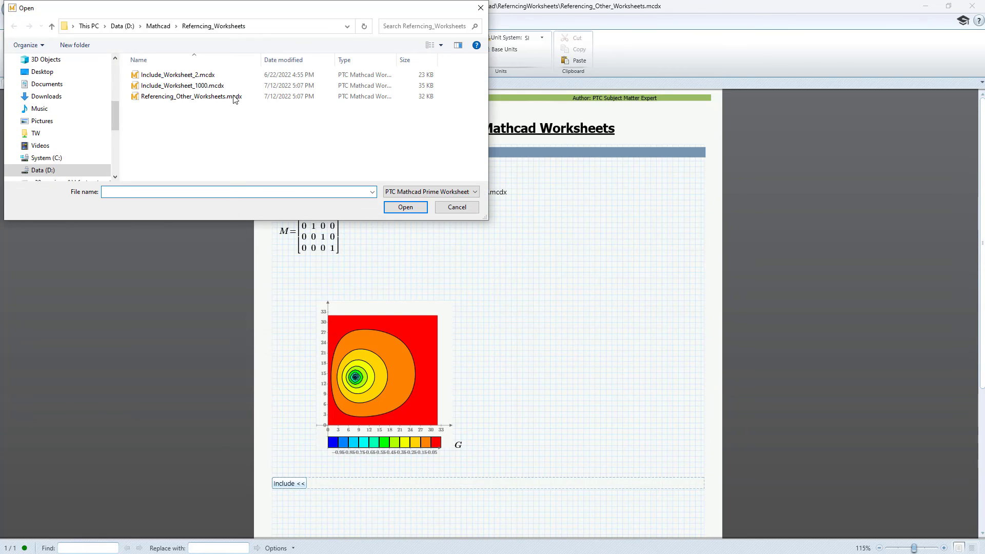
click(213, 76)
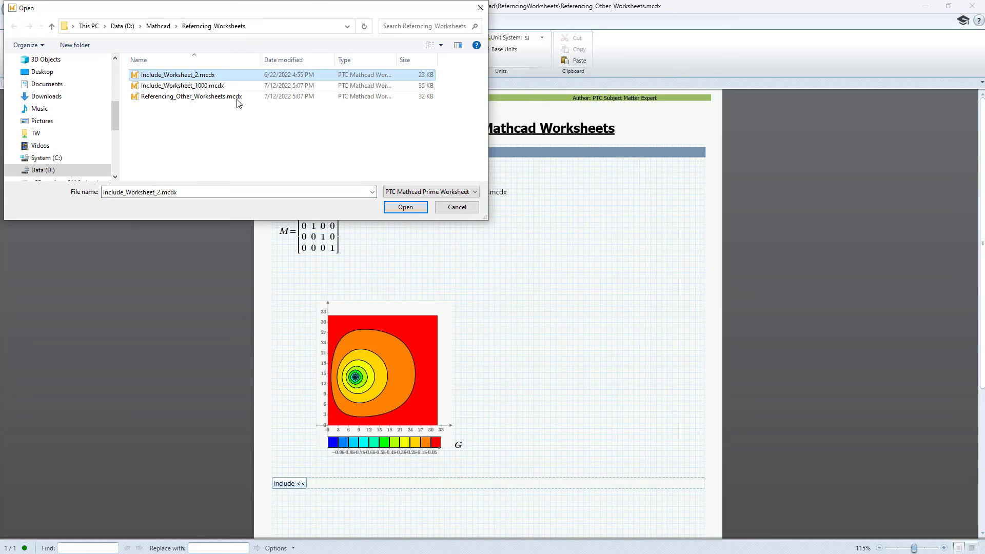
click(404, 206)
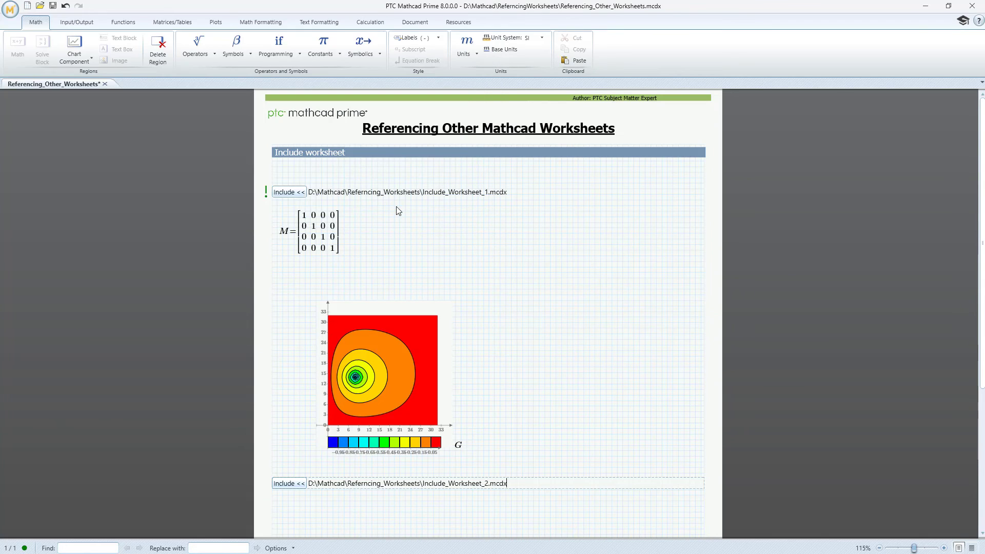
Evaluate M= below the new include, showing 15 kg.
click(307, 523)
scroll(310, 528, down, 1)
text(M)
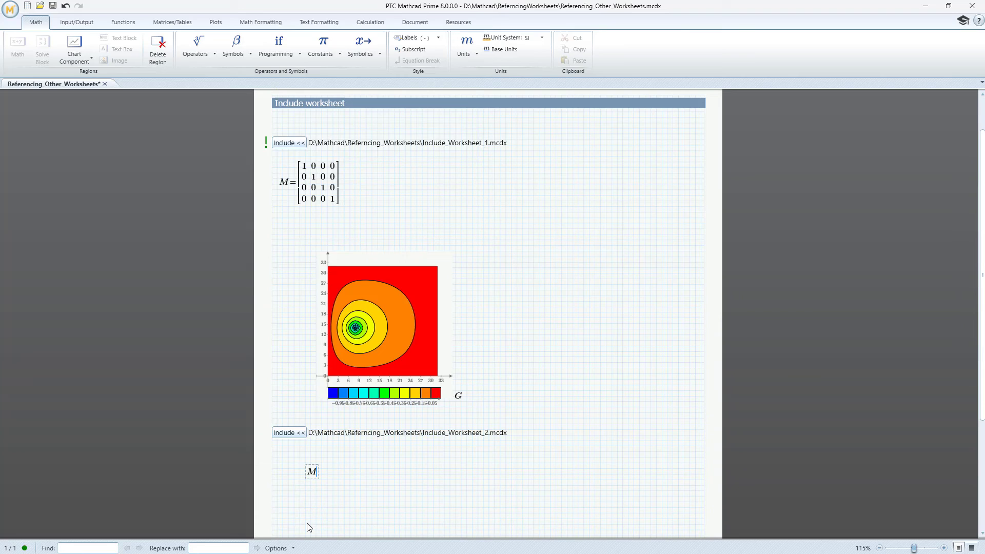
text(=15 kg)
click(309, 525)
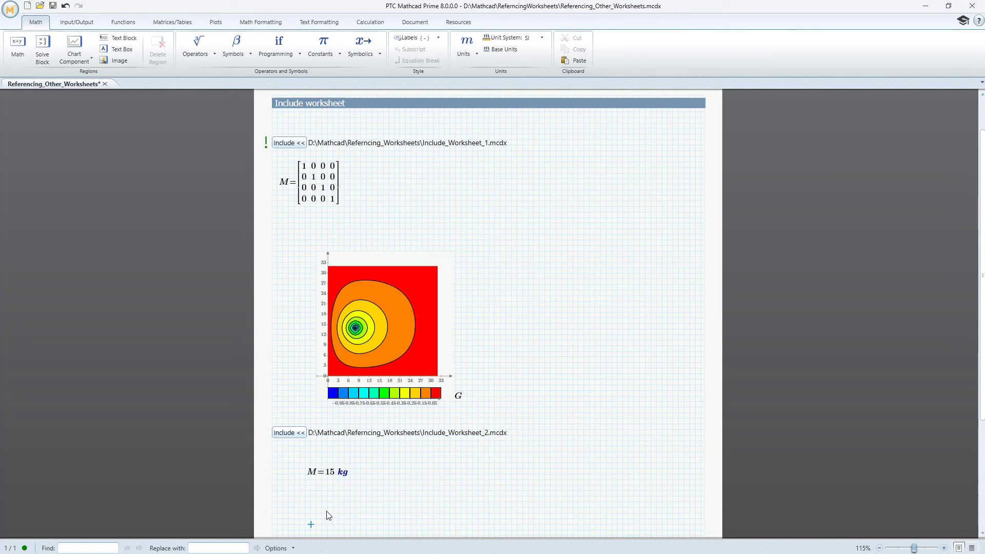
scroll(418, 479, down, 3)
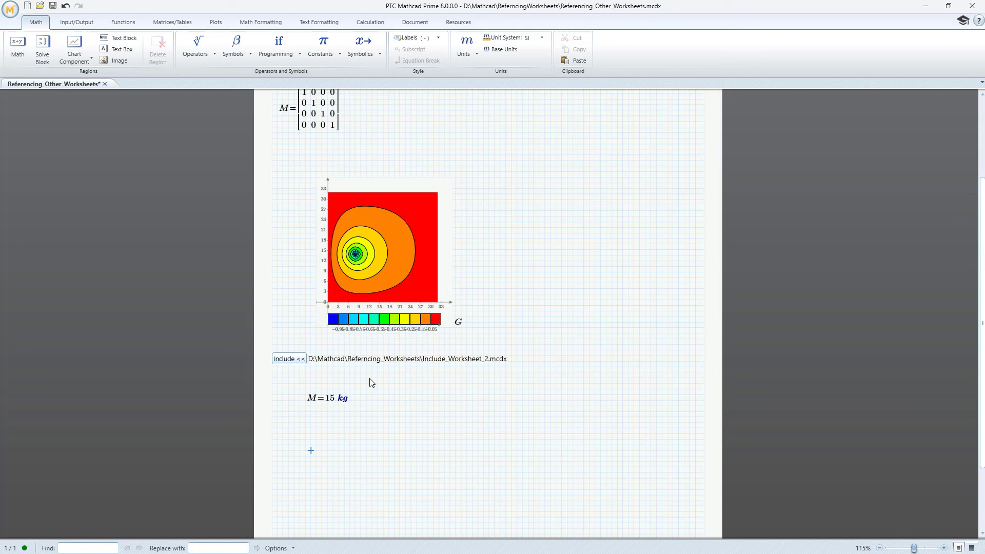
Move the Include_Worksheet_2 region below the M= evaluation so M shows the 4×4 identity matrix.
click(370, 359)
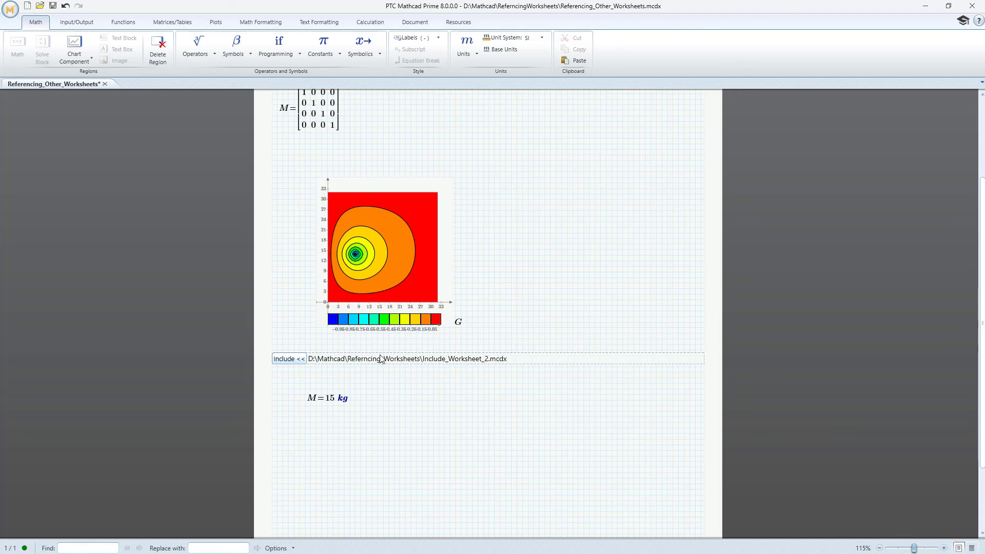
drag(383, 351, 377, 426)
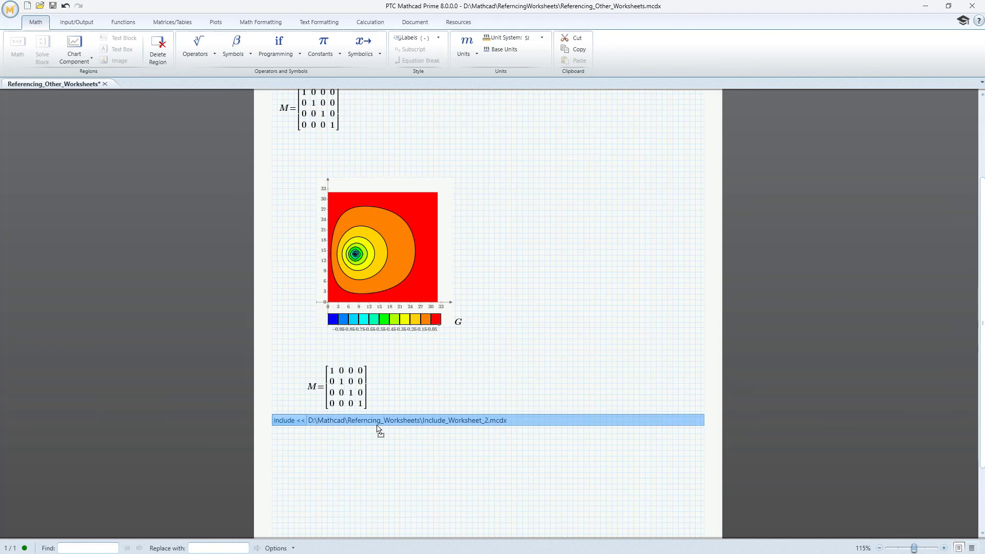